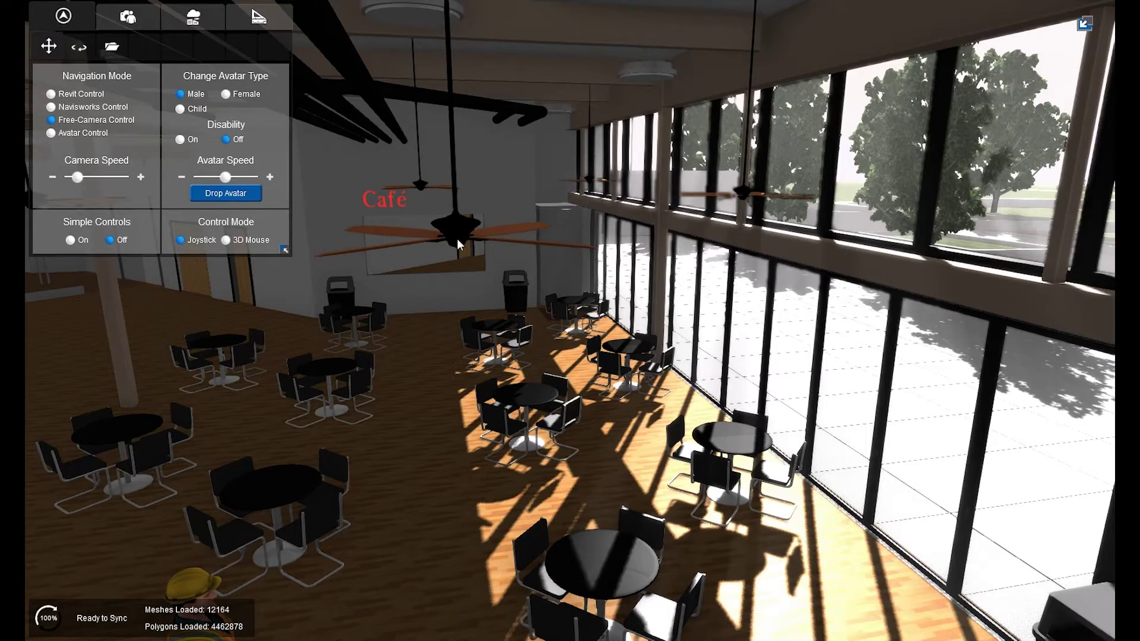
Create a spin animation for the nearest four-blade ceiling fan in the café
left_click_drag(470, 273, 577, 240)
key("w")
left_click_drag(650, 359, 531, 363)
key("q")
key("d")
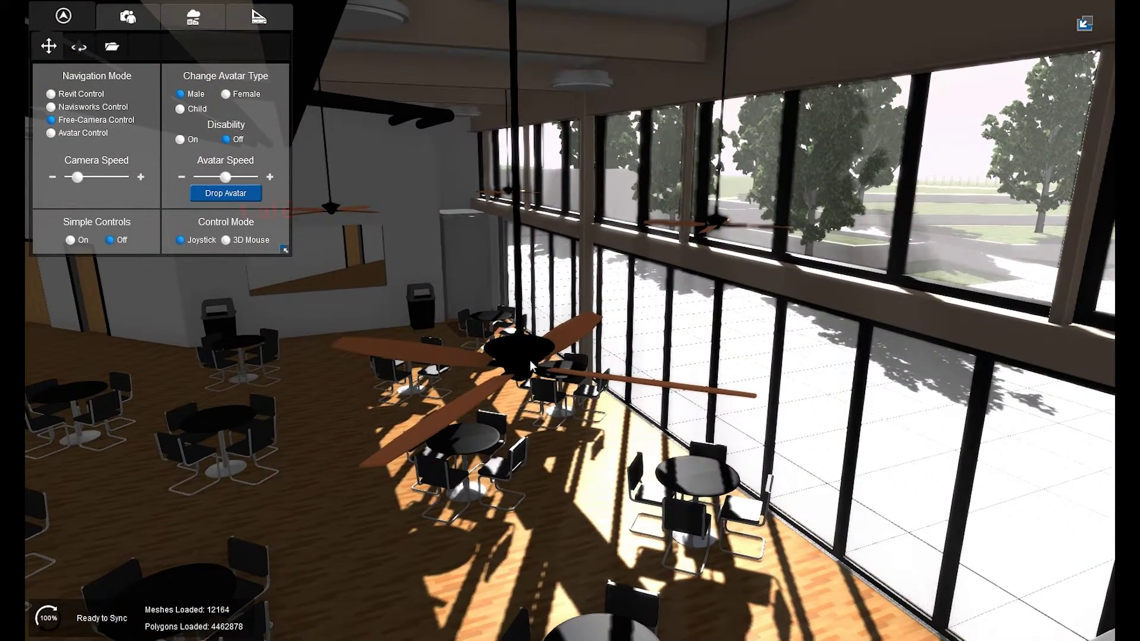
left_click(518, 367)
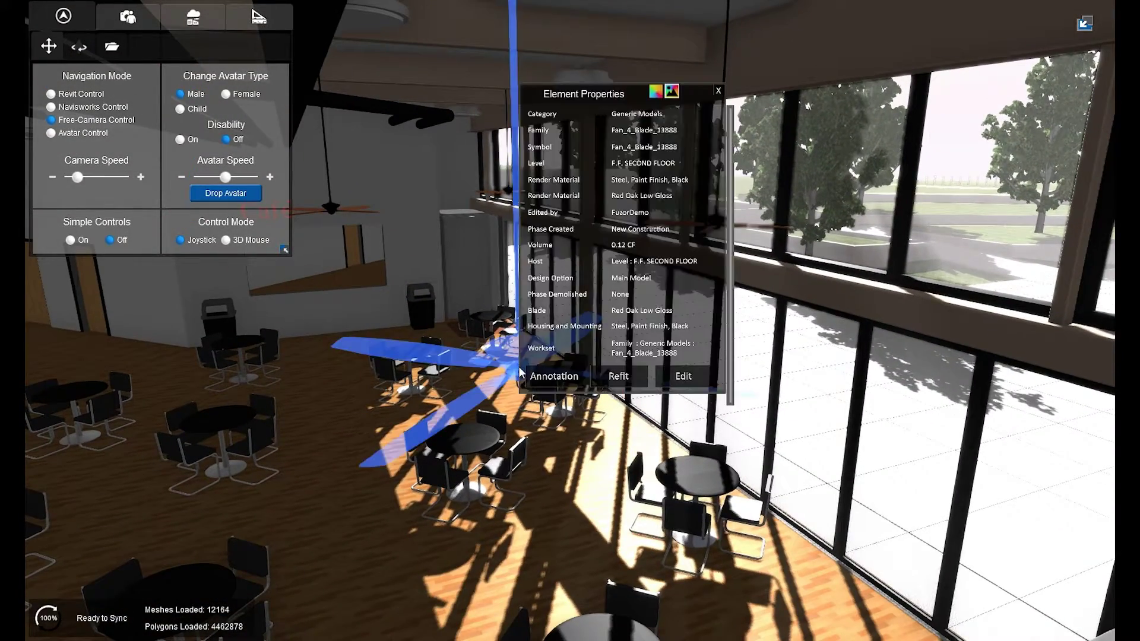
left_click(196, 19)
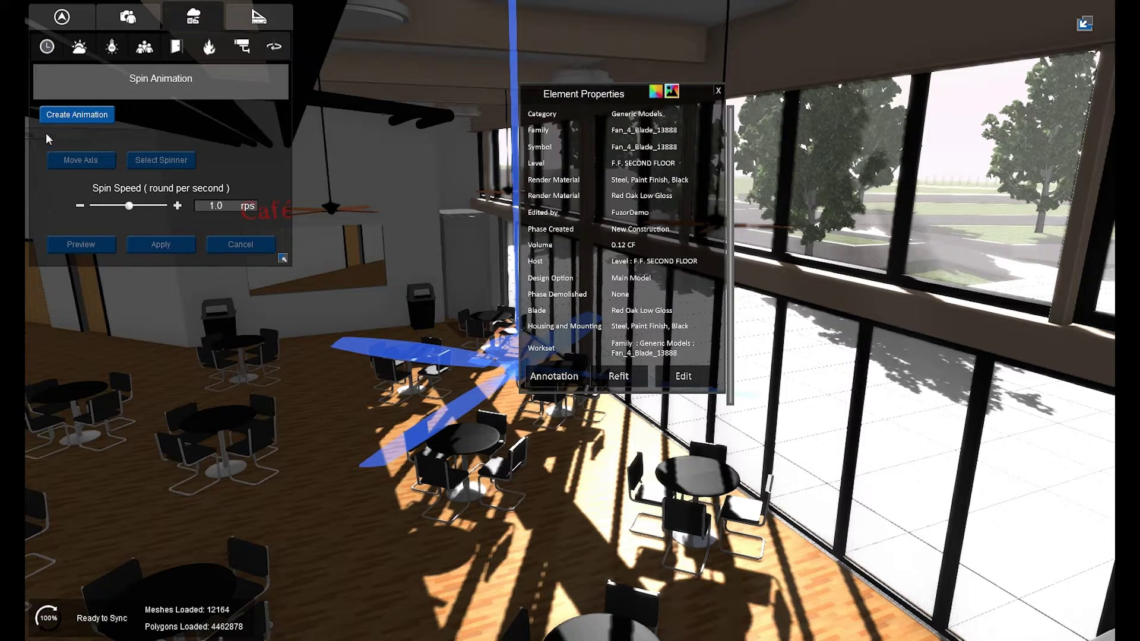
left_click(76, 114)
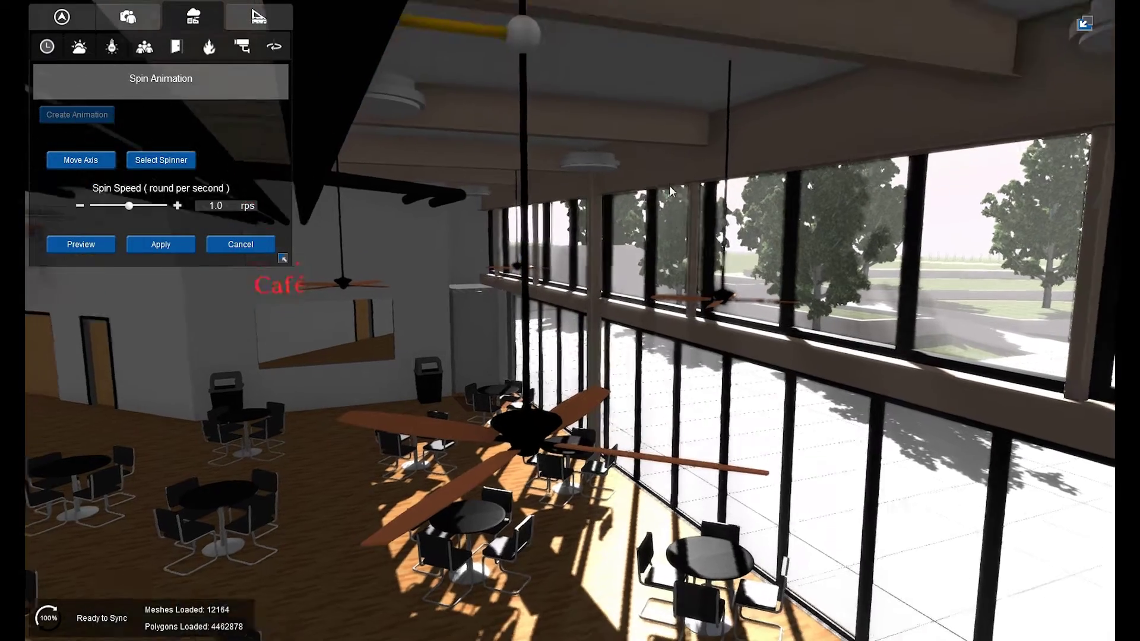
Rotate the fan's spin axis to a Z angle of 0 degrees so that it points vertically down the rod
right_click_drag(669, 186, 668, 140)
middle_click_drag(622, 355, 607, 355)
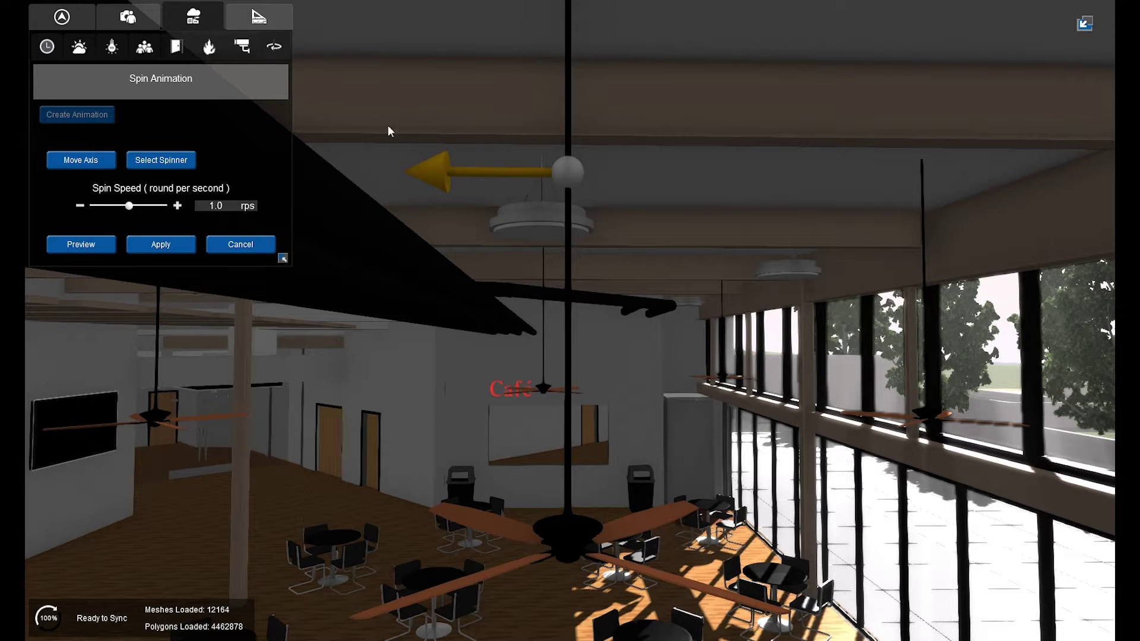
left_click(83, 162)
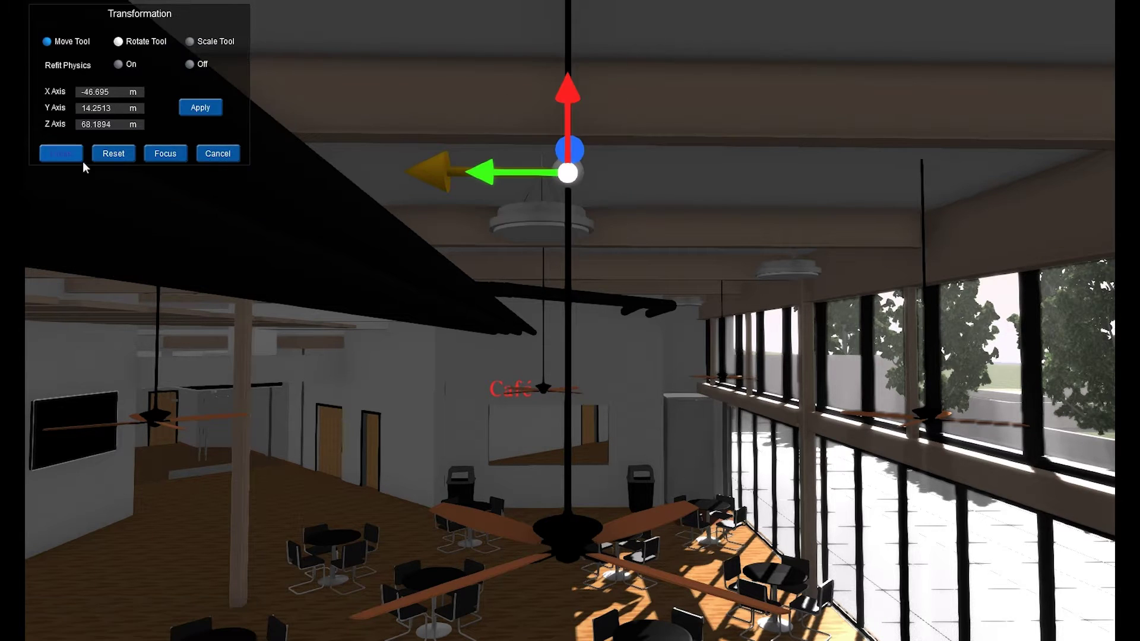
left_click(118, 42)
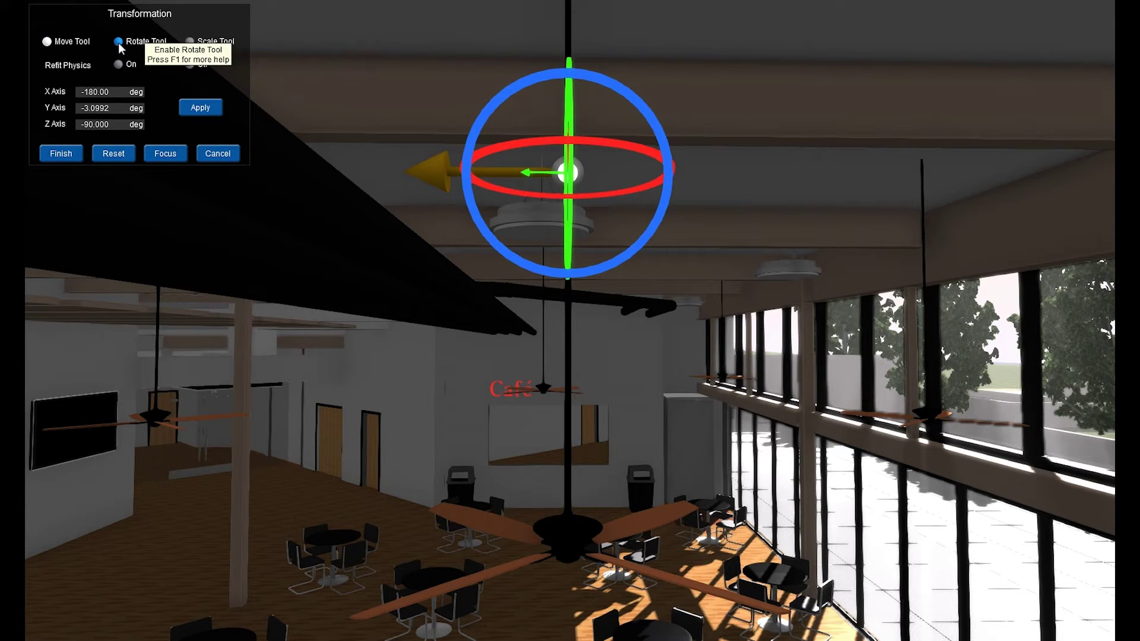
left_click_drag(515, 90, 538, 91)
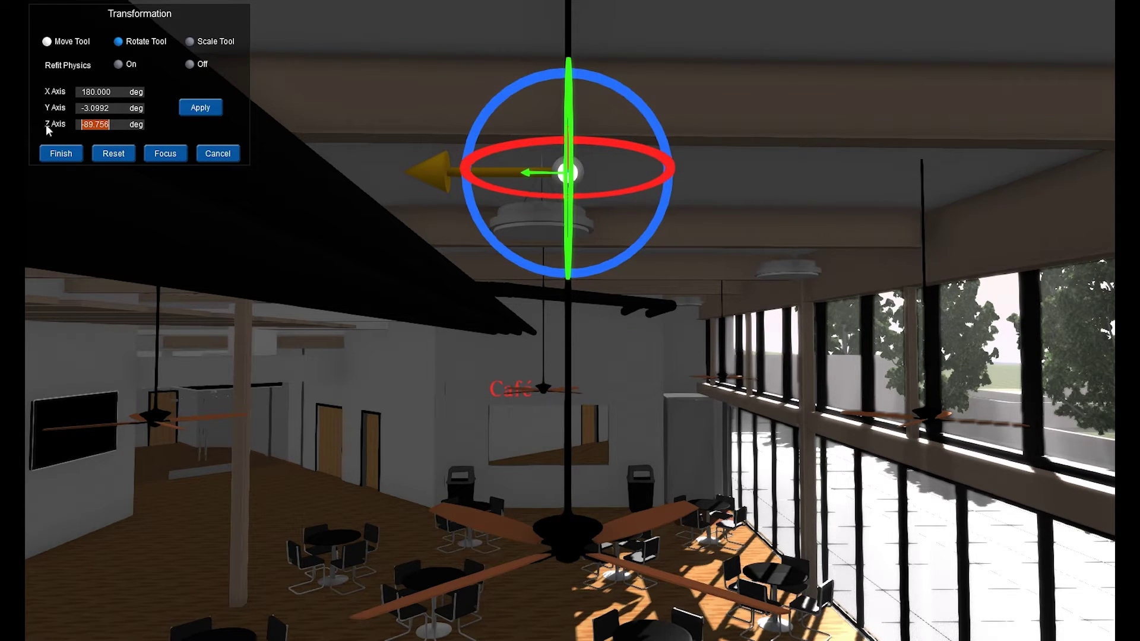
type("0")
left_click(193, 108)
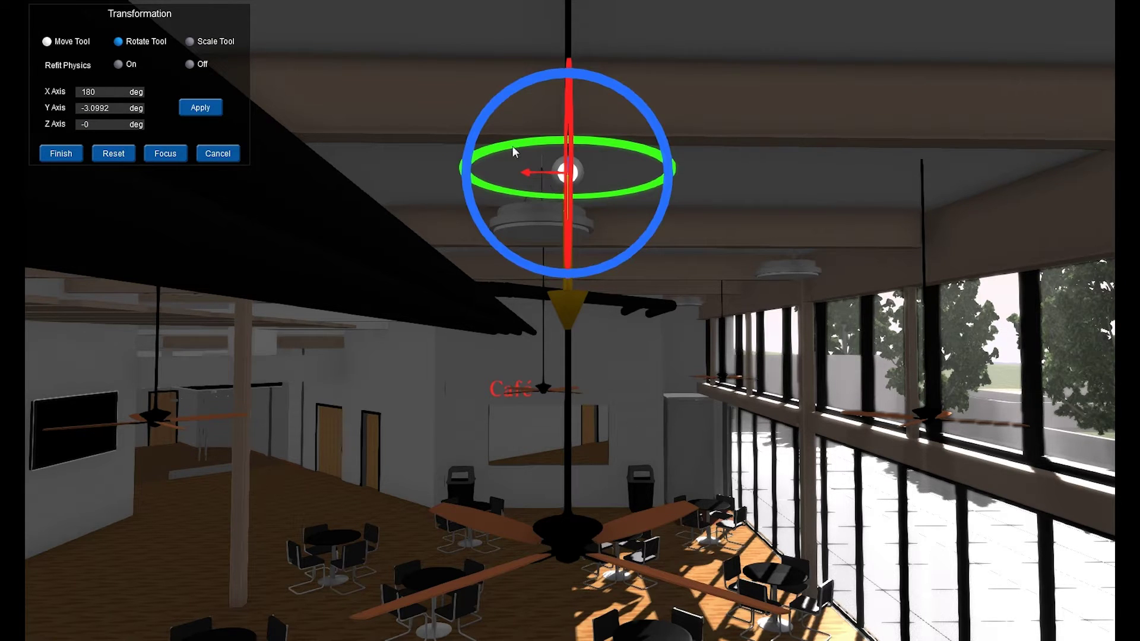
Move the spin axis down to the fan hub, at about Y 13.19 m, and finish the transformation
left_click(47, 42)
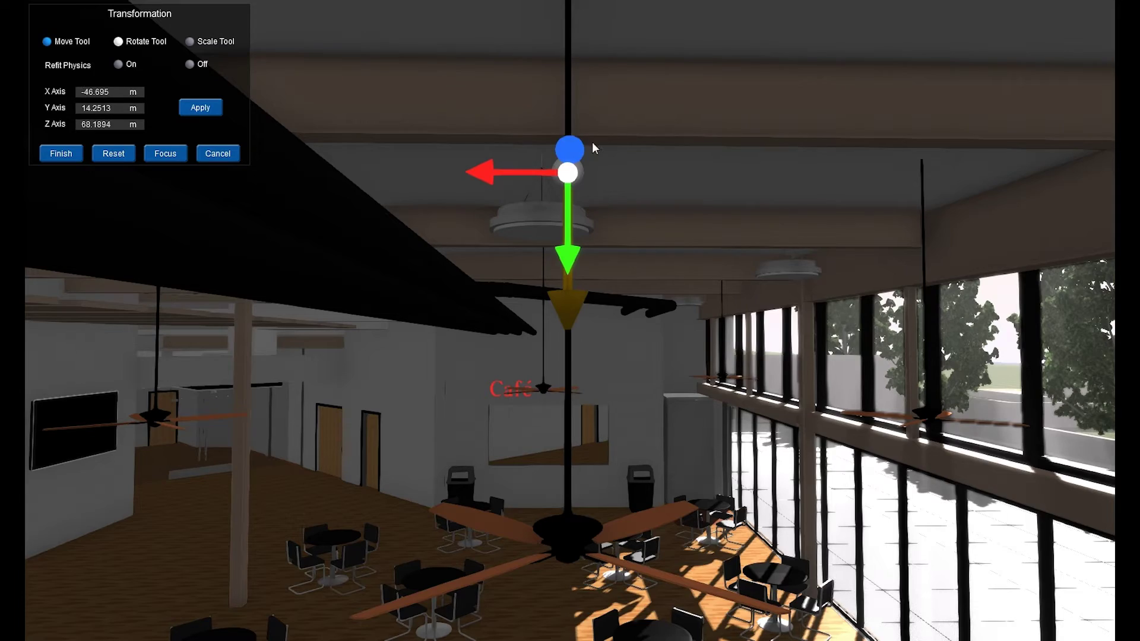
left_click_drag(571, 249, 580, 619)
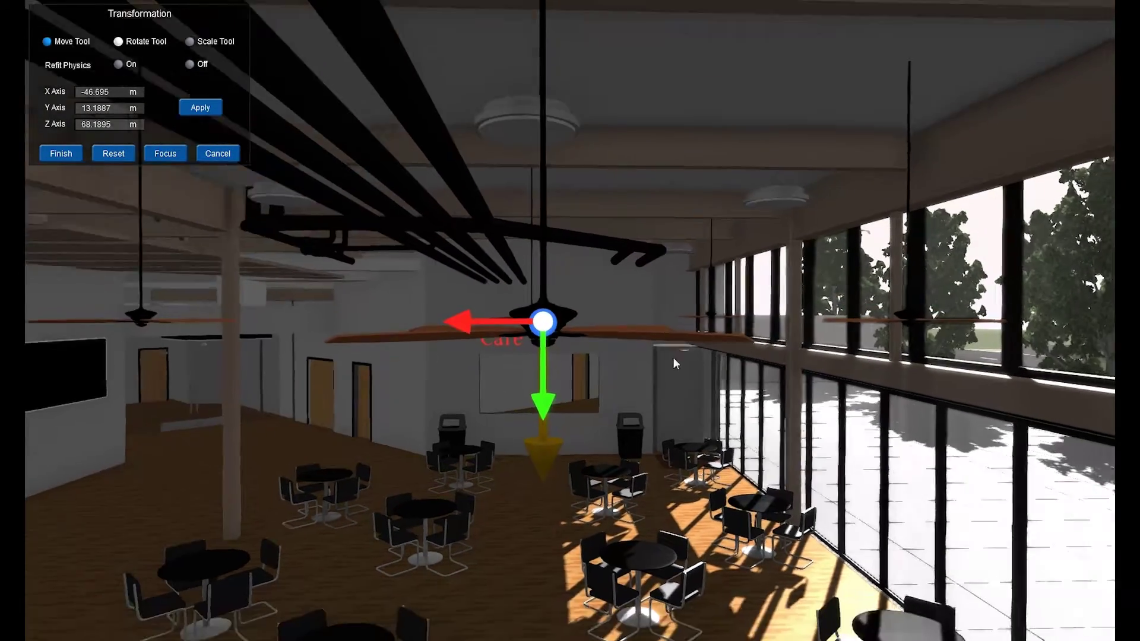
right_click_drag(673, 358, 674, 393)
right_click_drag(663, 325, 667, 337)
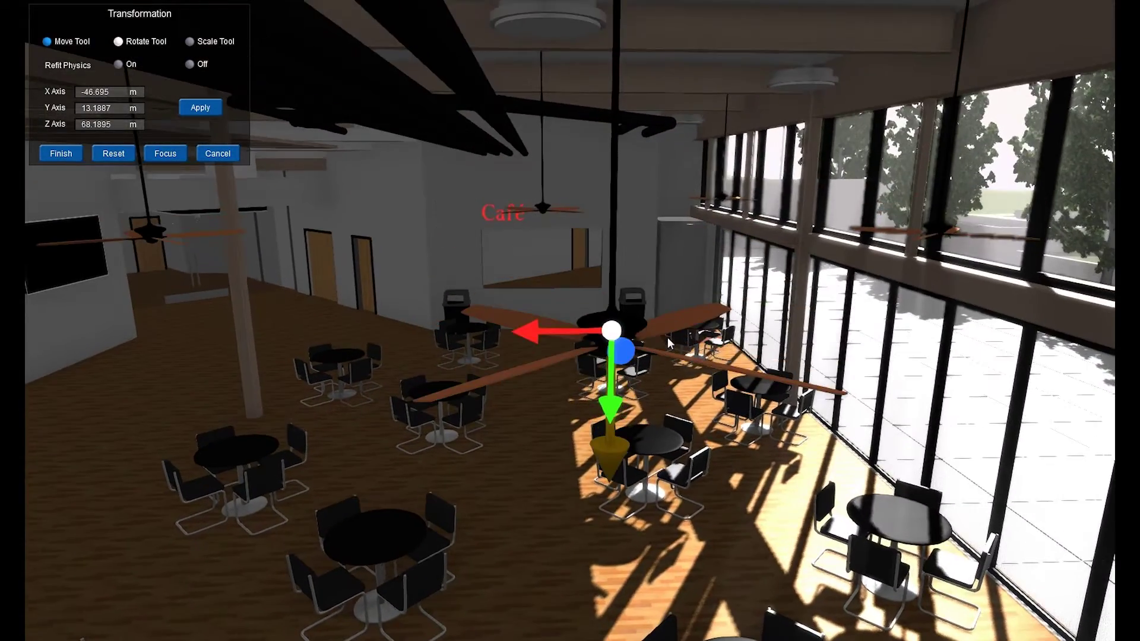
left_click(70, 154)
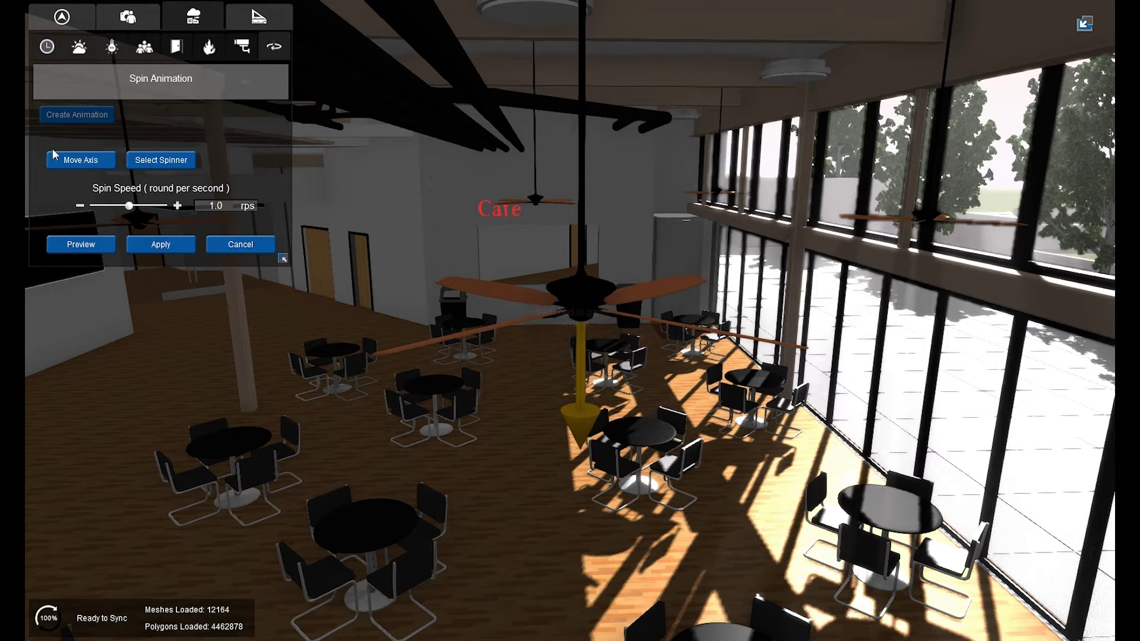
Start selecting the spinner and lower its selection box to the blades, at about Y 13.17 m
left_click(151, 161)
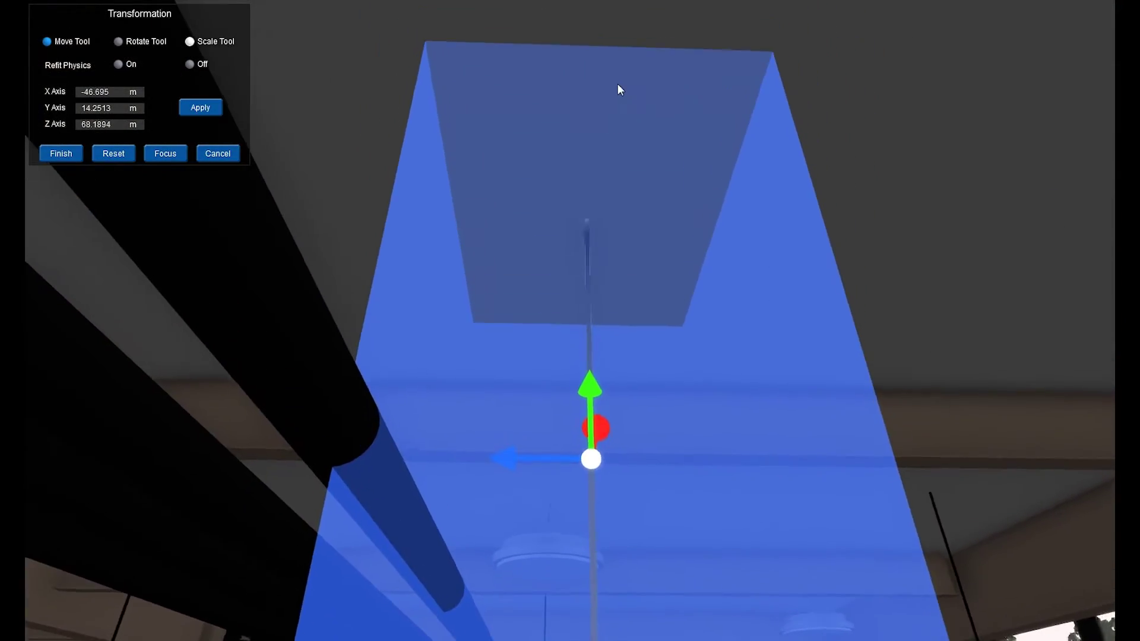
right_click_drag(616, 102, 628, 151)
middle_click_drag(629, 155, 624, 406)
mouse_move(628, 62)
middle_mouse_down()
mouse_move(639, 12)
mouse_move(613, 66)
middle_mouse_up()
left_click_drag(579, 80, 580, 175)
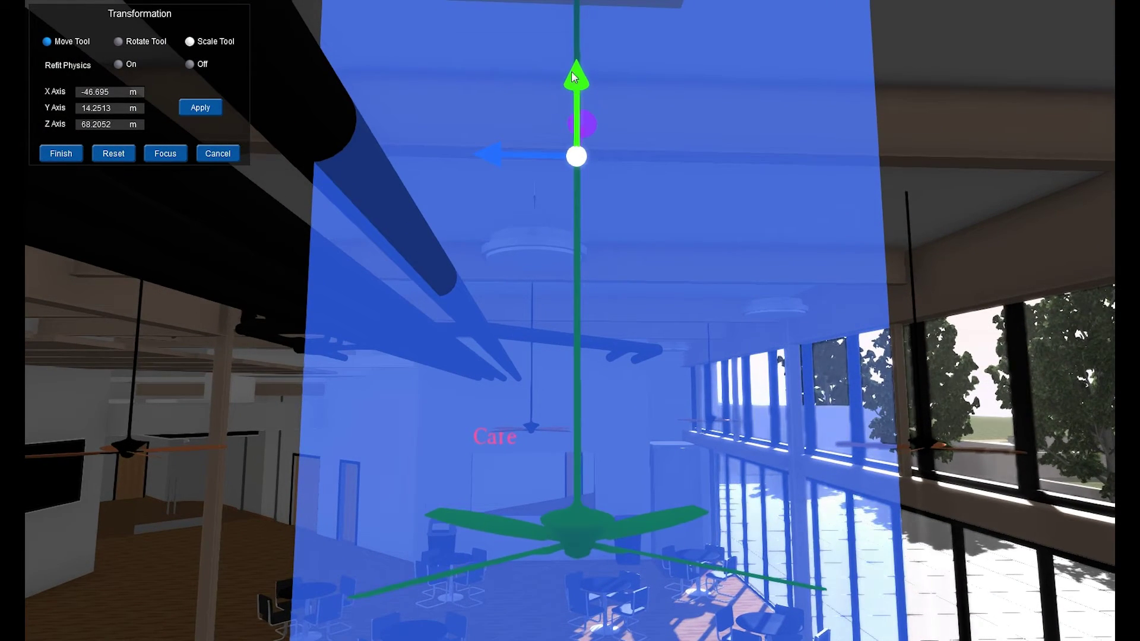
mouse_move(574, 76)
left_mouse_down()
mouse_move(575, 640)
mouse_move(575, 60)
left_mouse_up()
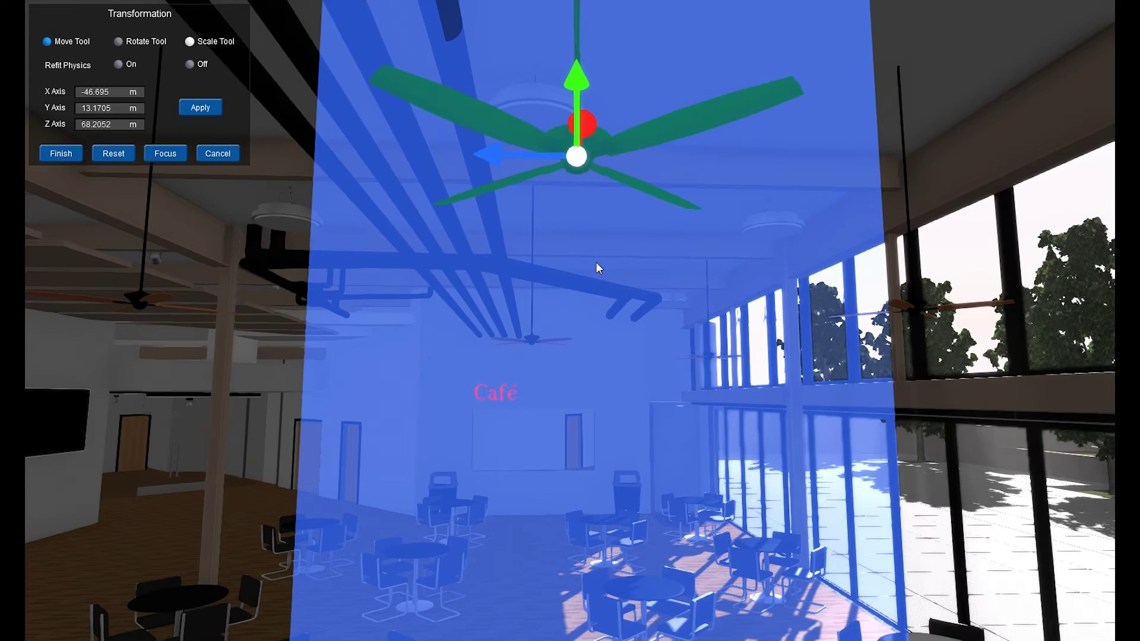
Scale the spinner selection box vertically to about 16.4% so it fits closely around the fan head
middle_click_drag(595, 259, 596, 279)
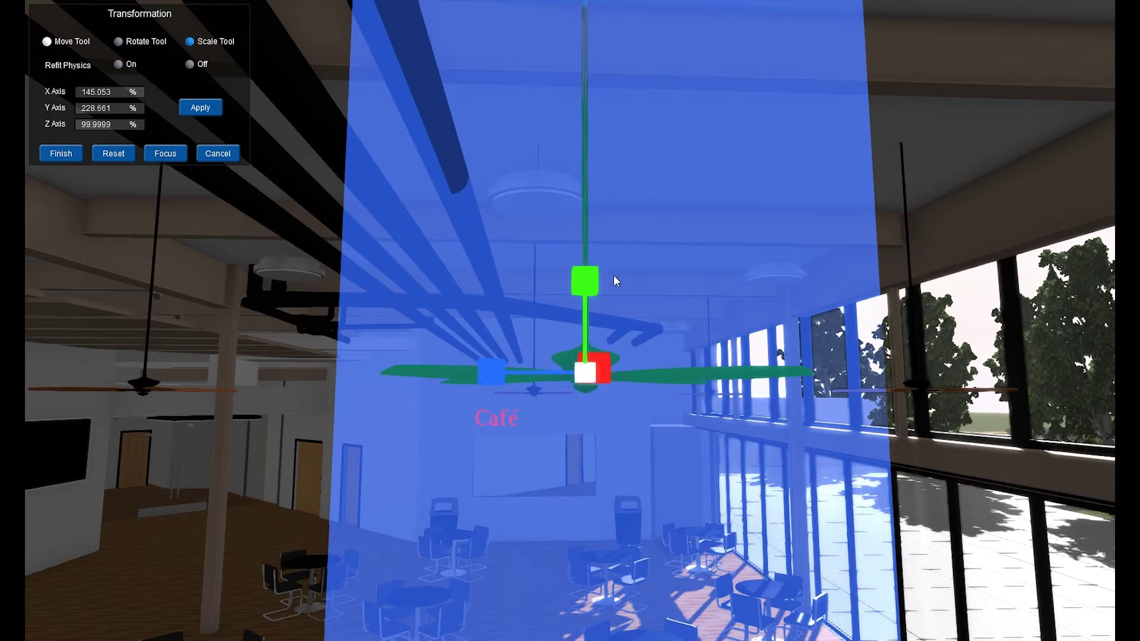
left_click_drag(586, 279, 586, 604)
left_click_drag(586, 492, 586, 575)
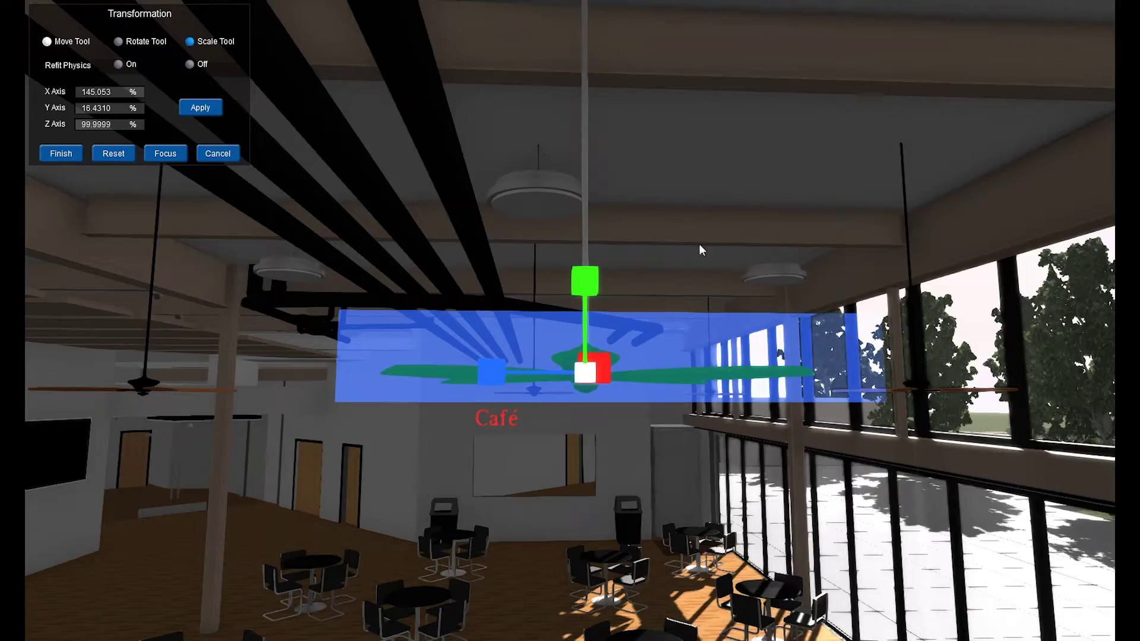
left_click_drag(699, 233, 659, 271)
scroll(586, 148, "up", 3)
scroll(608, 252, "down", 2)
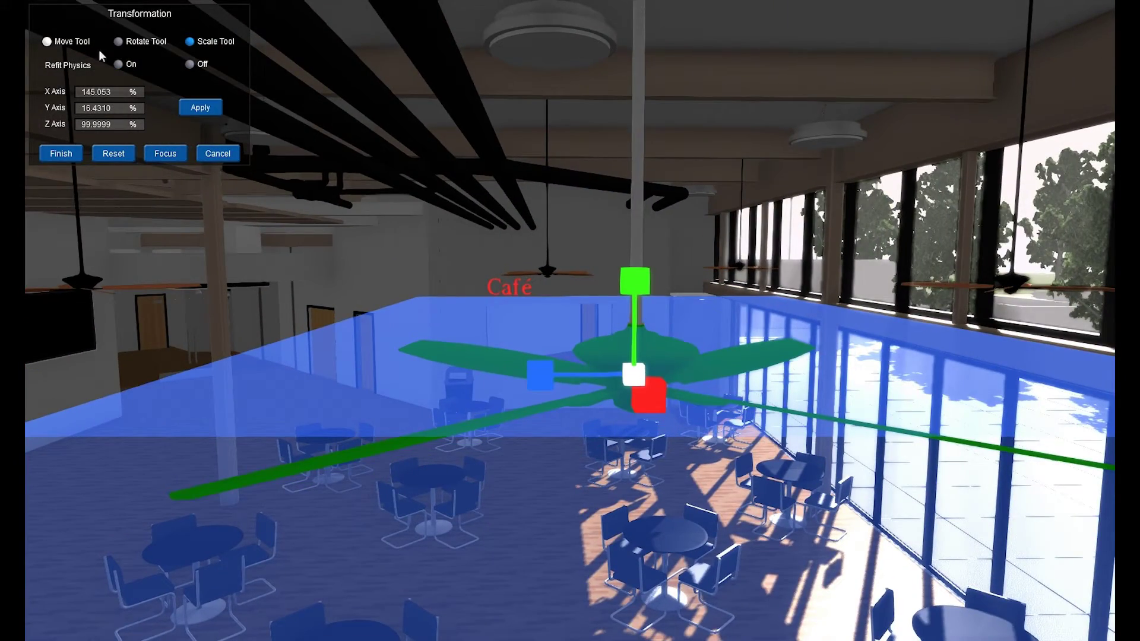
Lower the selection box to about Y 13.10 m so it captures the blades without the motor housing, and finish
left_click_drag(636, 291, 676, 358)
middle_click_drag(676, 358, 684, 362)
left_click_drag(684, 362, 792, 457)
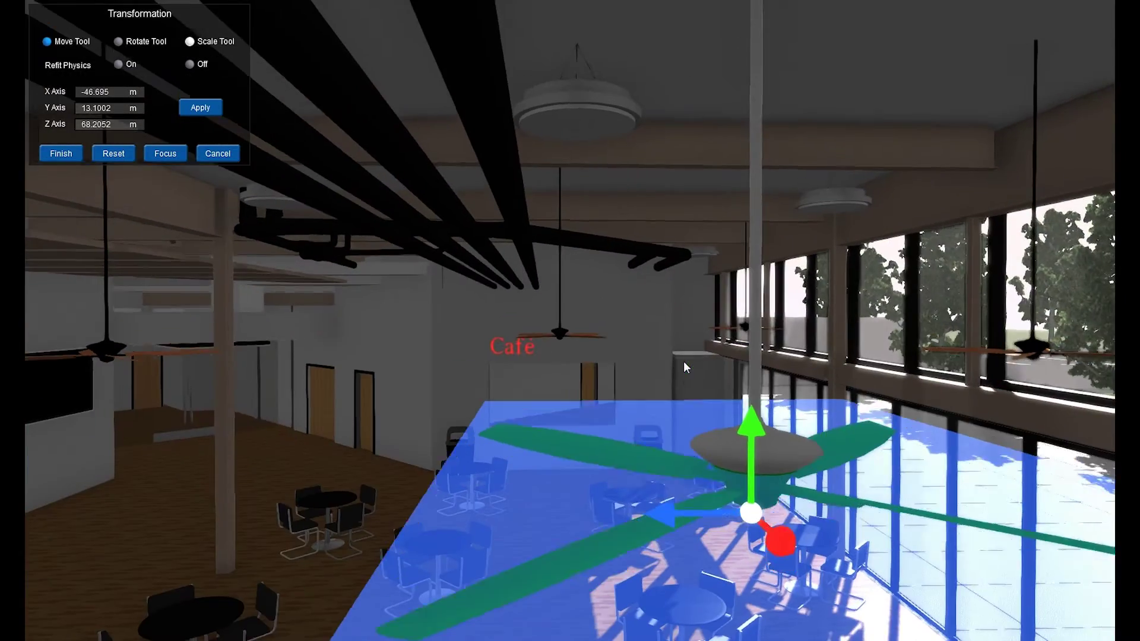
mouse_move(716, 414)
middle_mouse_down()
mouse_move(717, 405)
mouse_move(717, 427)
middle_mouse_up()
scroll(715, 429, "down", 3)
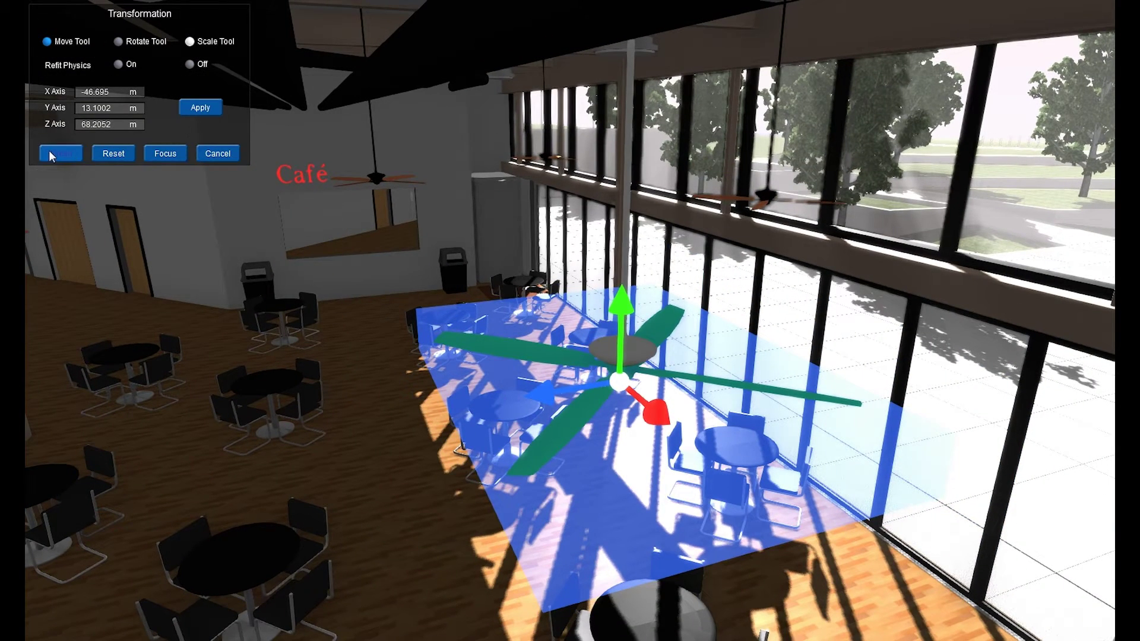
left_click(50, 155)
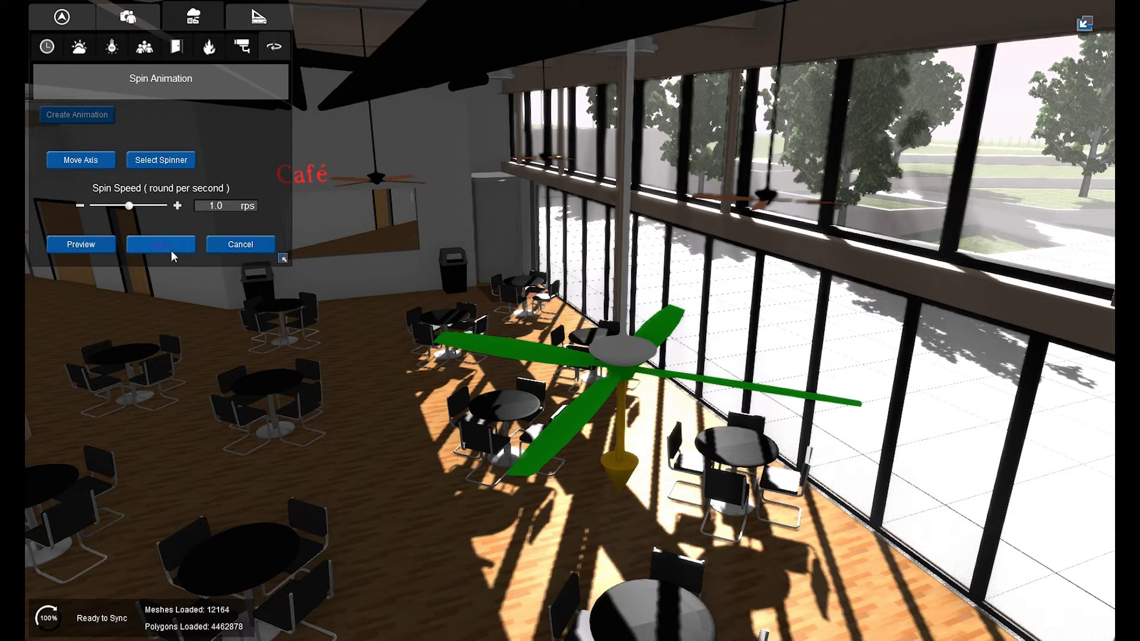
Preview the blades' spin animation and try a faster spin speed
left_click(68, 243)
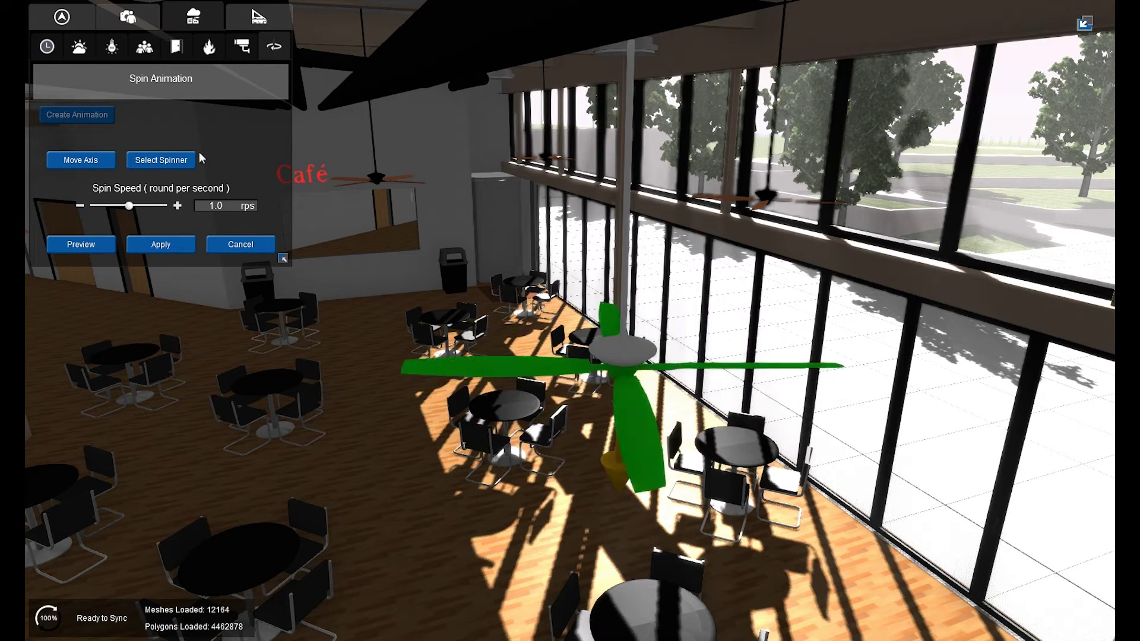
left_click(176, 206)
left_click(176, 206)
left_click(176, 206)
left_click(176, 206)
left_click(176, 206)
left_click(176, 206)
left_click(177, 206)
left_click(177, 205)
left_click(177, 205)
left_click(177, 205)
left_click(176, 205)
left_click(176, 206)
Slow the previewed spin down to 0.3 rounds per second
left_click(78, 206)
left_click(78, 207)
left_click(78, 206)
left_click(78, 207)
left_click(78, 206)
left_click(77, 206)
left_click(78, 206)
left_click(78, 206)
left_click(79, 206)
left_click(79, 206)
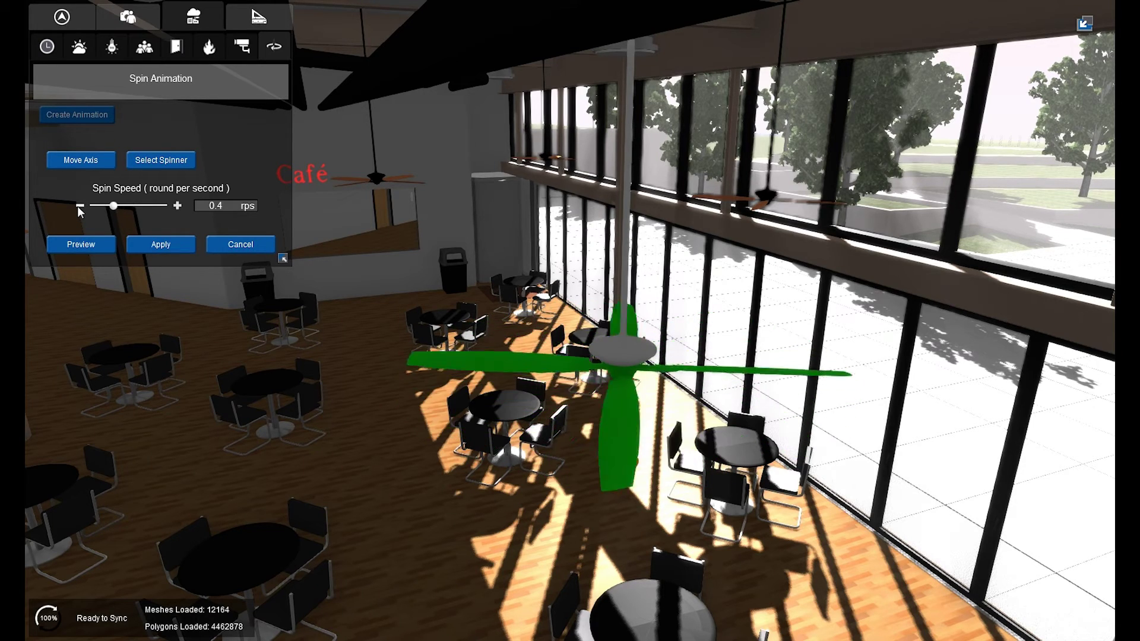
left_click(79, 206)
left_click(78, 206)
left_click(78, 206)
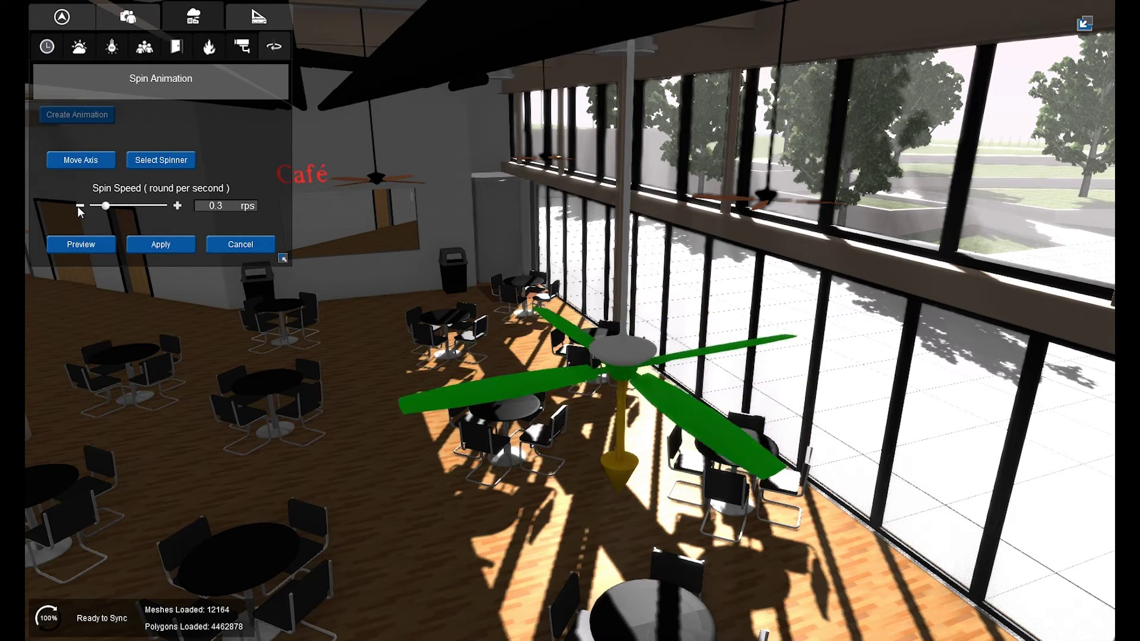
Set the spin speed to 1.0 rps and apply the animation to the fan
left_click(178, 206)
left_click(178, 206)
left_click(178, 205)
left_click(178, 205)
left_click(178, 205)
left_click(178, 206)
left_click(178, 205)
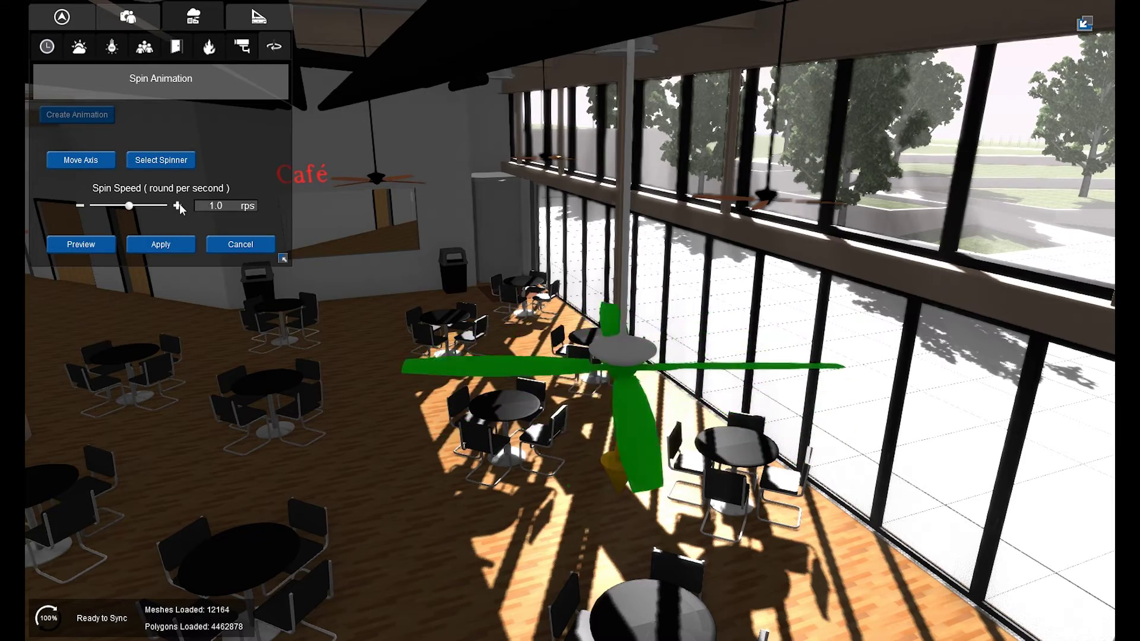
left_click_drag(425, 297, 425, 350)
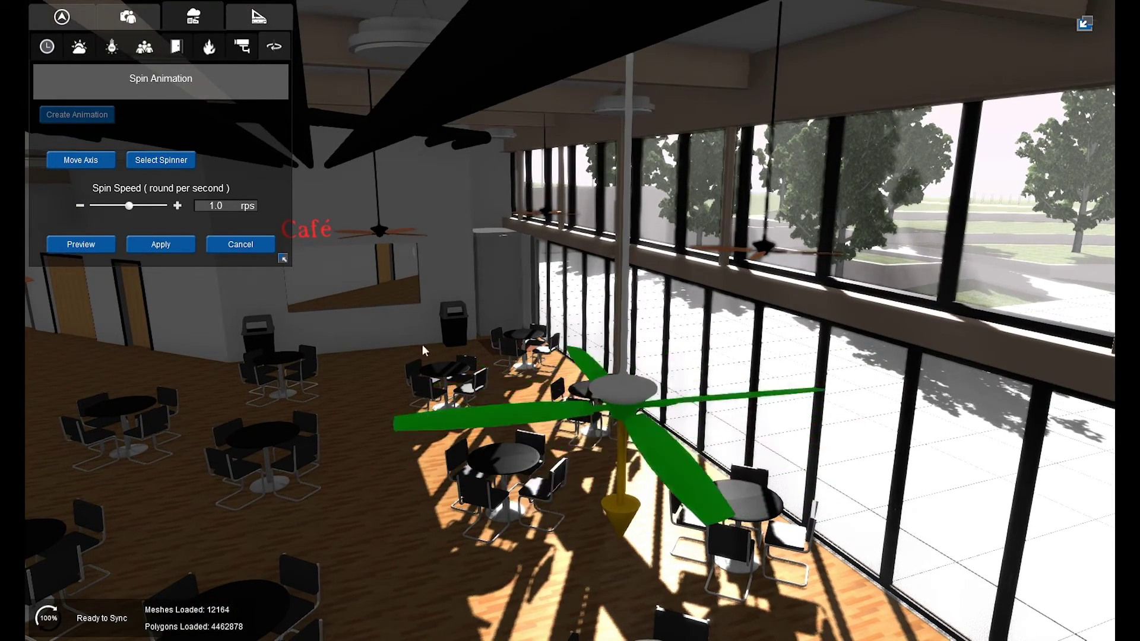
left_click(156, 244)
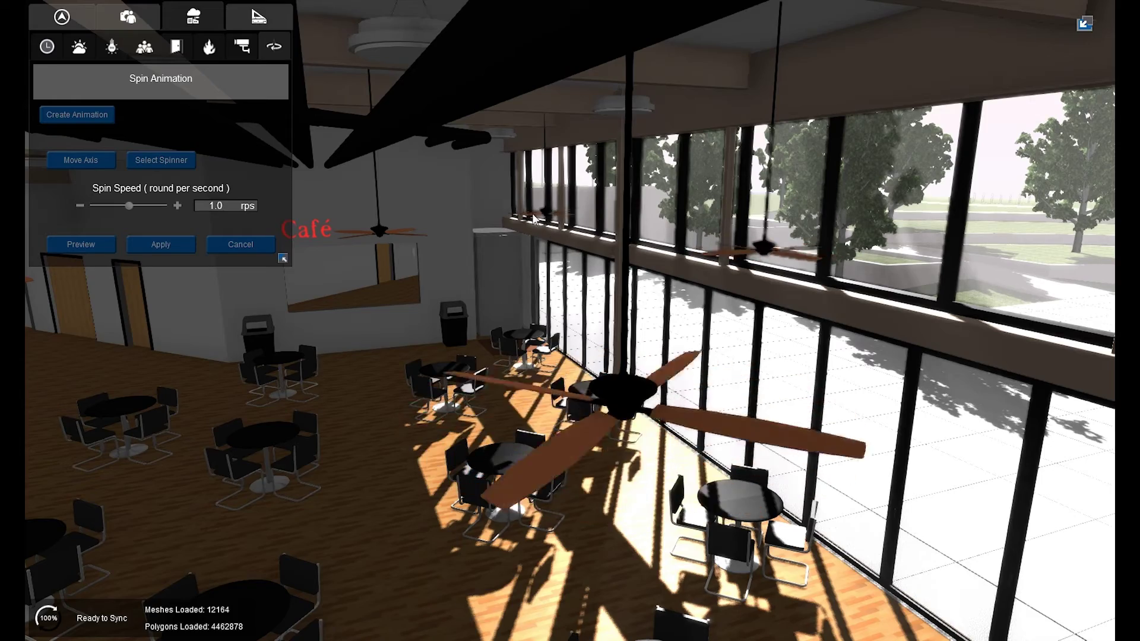
Select the ceiling fan in front of the upper windows and set its spin speed to 2.5 rps
key("Left")
left_click_drag(425, 269, 667, 348)
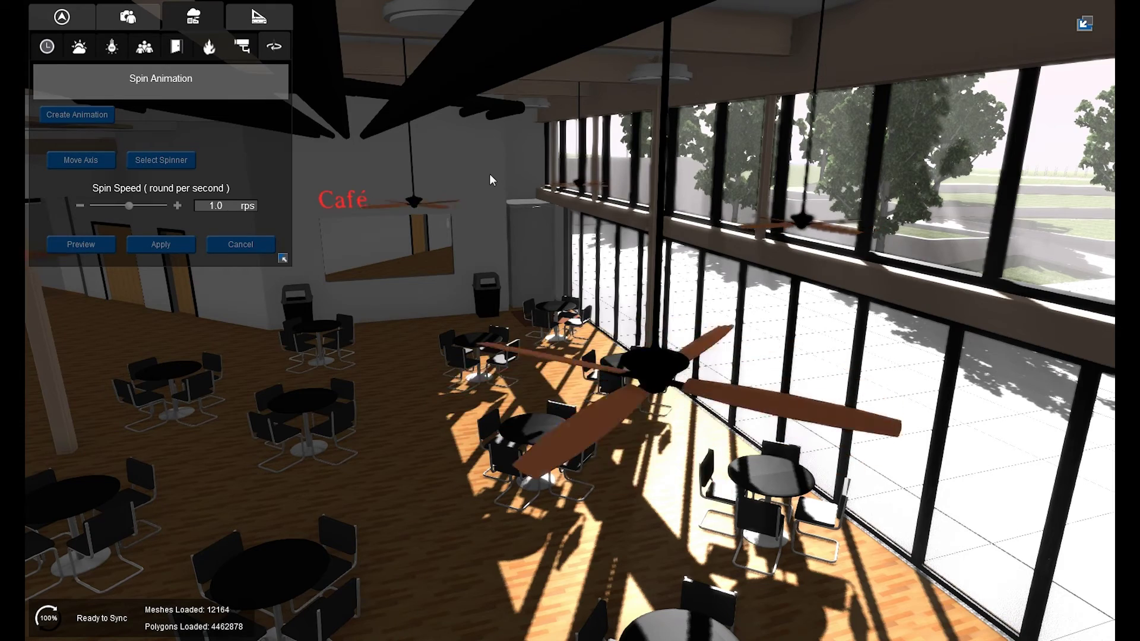
left_click(802, 222)
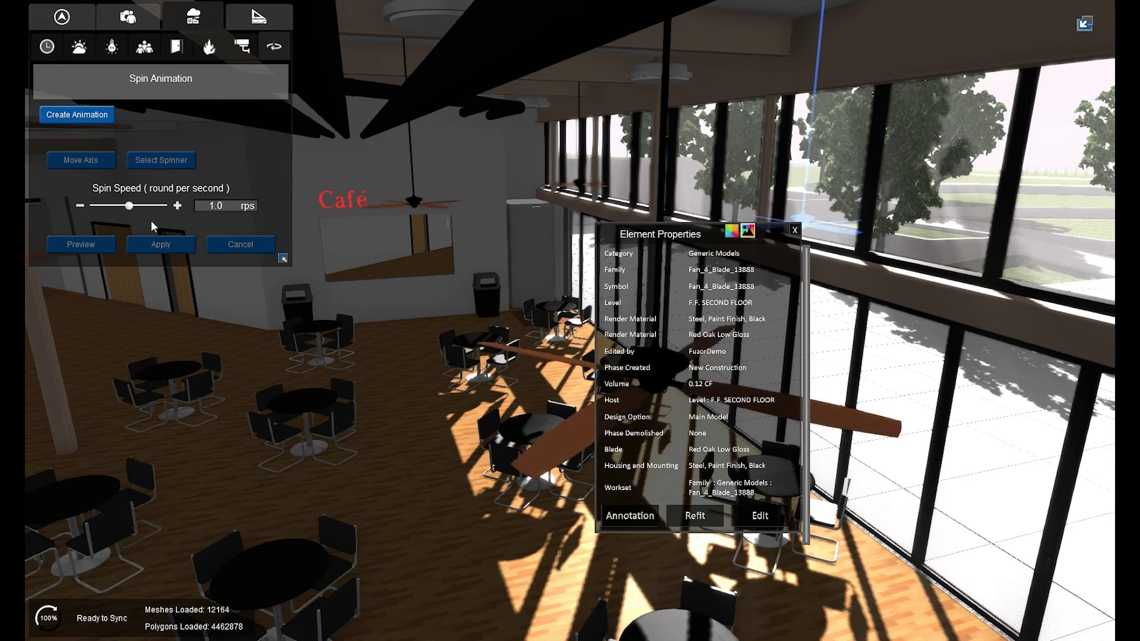
left_click(177, 205)
left_click(177, 205)
left_click(177, 205)
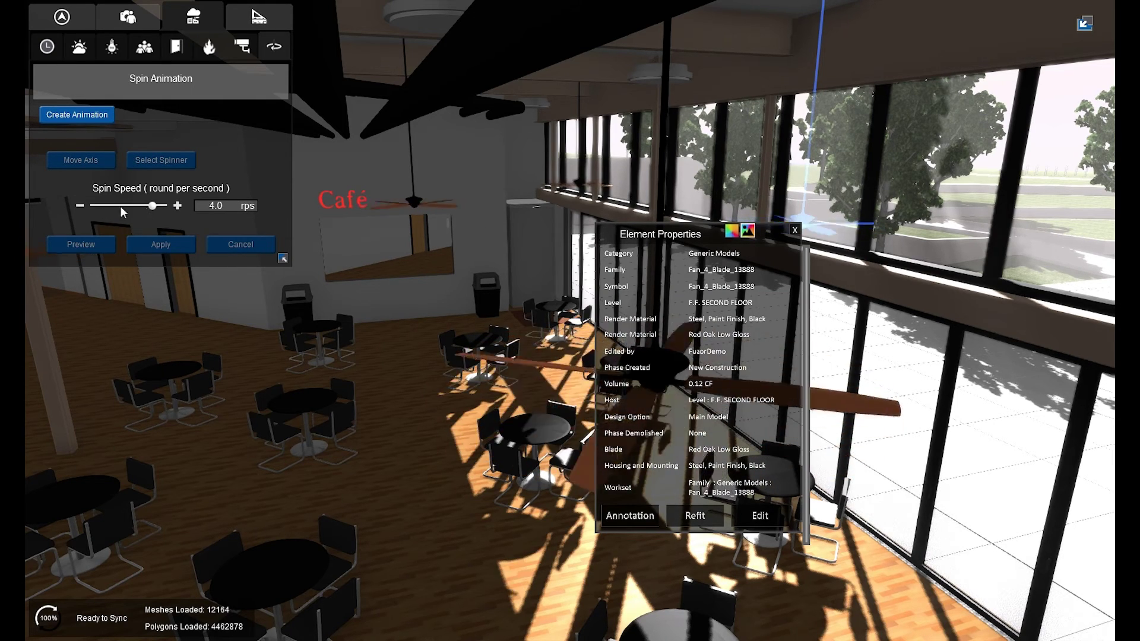
left_click(79, 206)
left_click(79, 206)
left_click(80, 206)
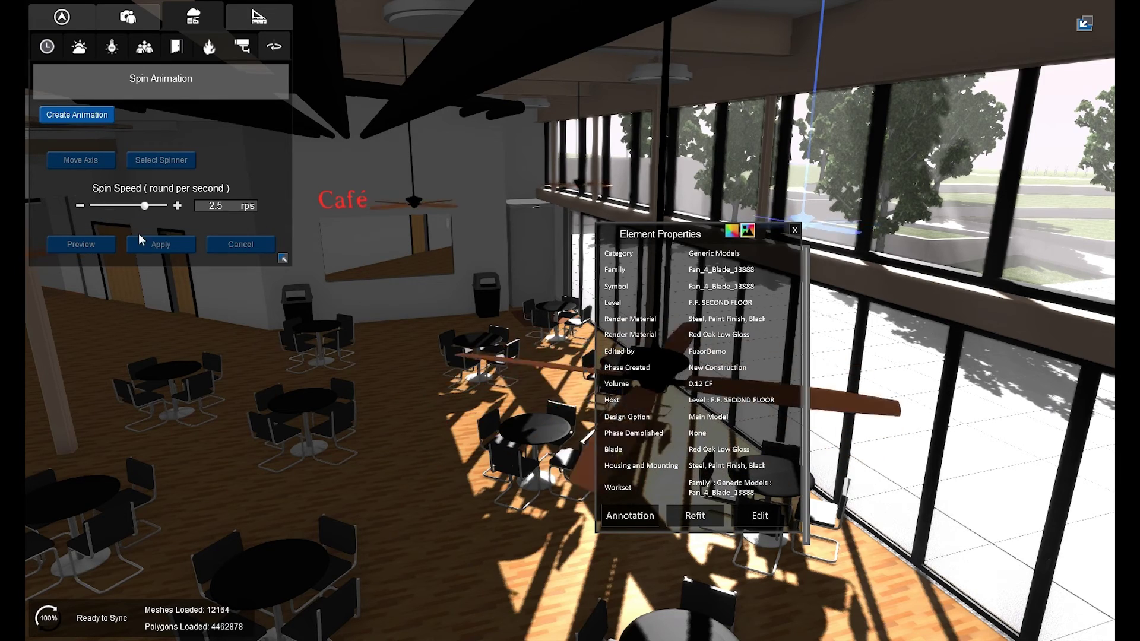
Select the ceiling fan beside the Café sign, set its spin speed to 0.3 rps, and deselect it
left_click(419, 207)
left_click(78, 206)
left_click(78, 206)
left_click(77, 206)
left_click(78, 206)
left_click(78, 205)
left_click(77, 204)
left_click(77, 204)
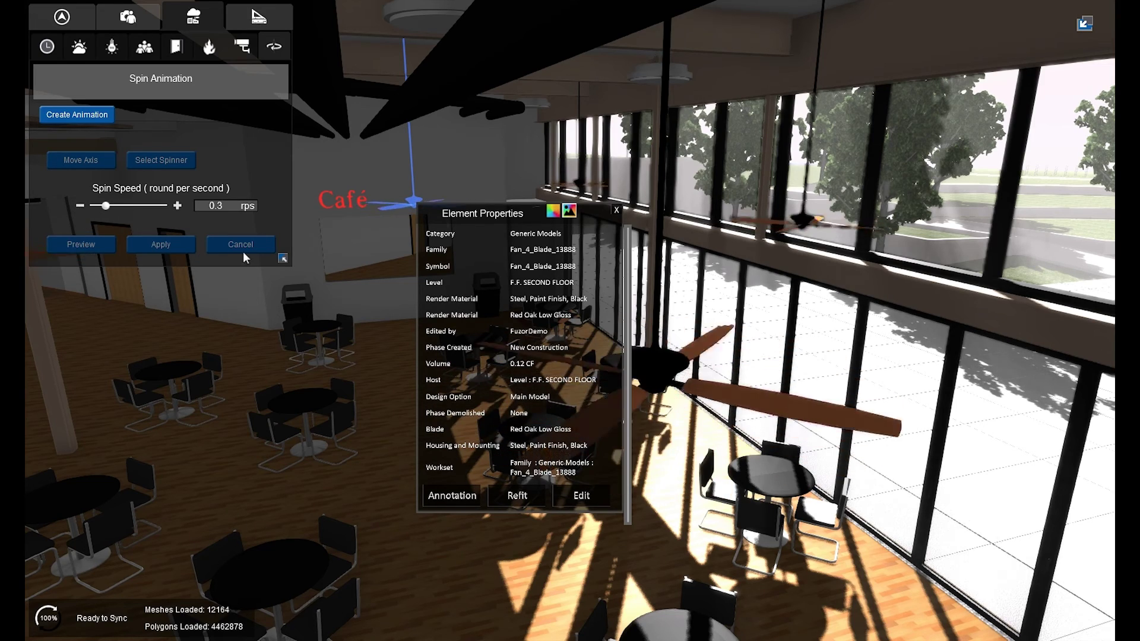
key("Escape")
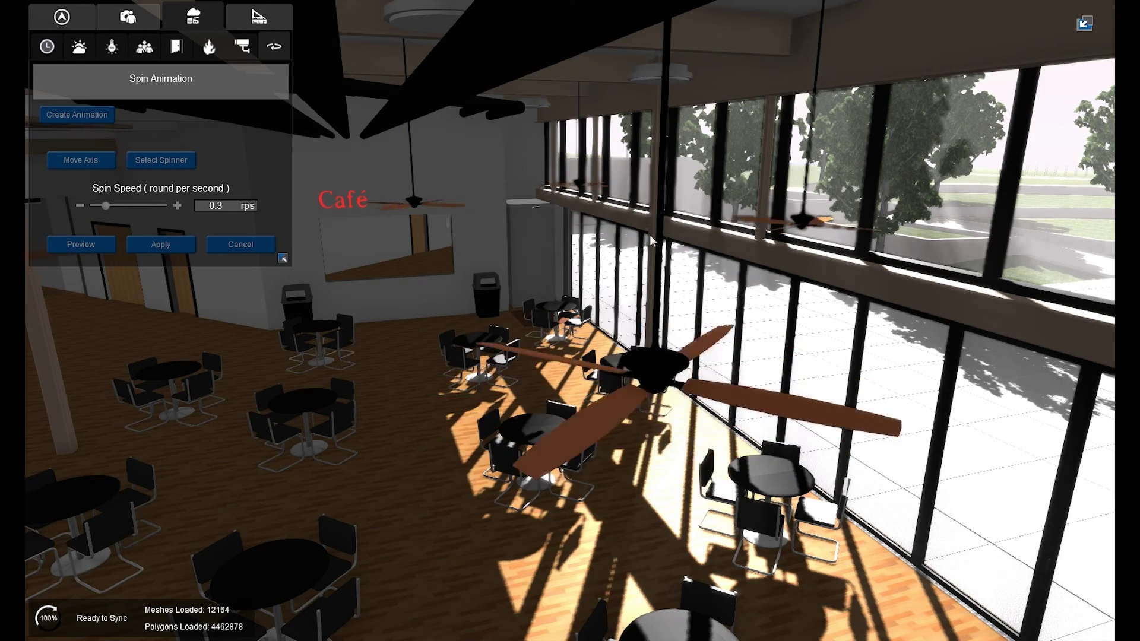
left_click_drag(402, 175, 375, 169)
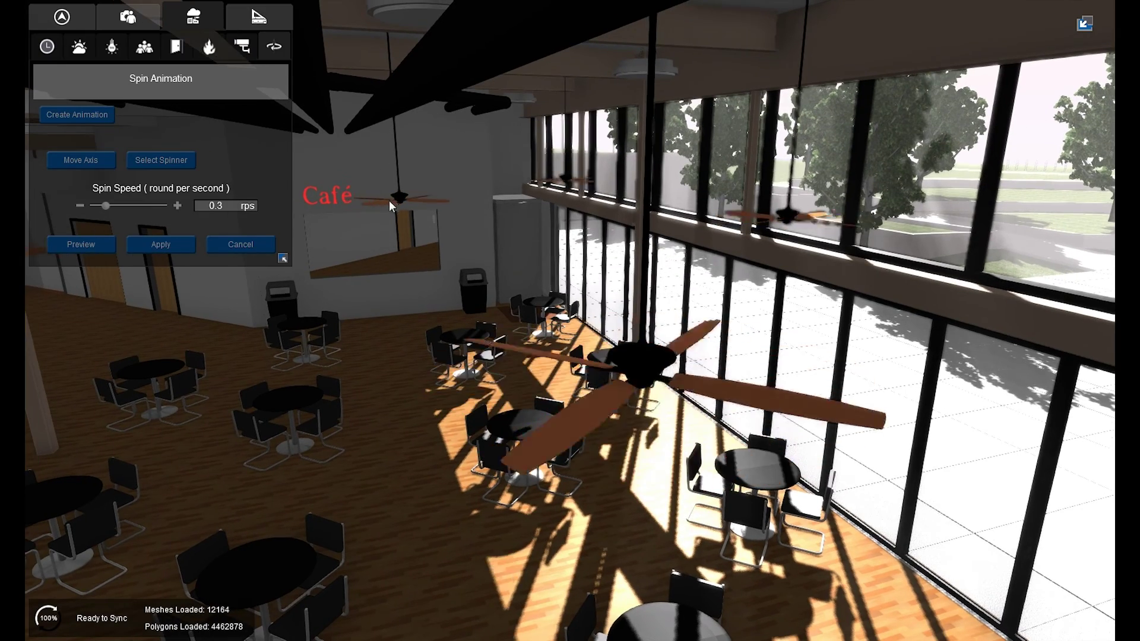